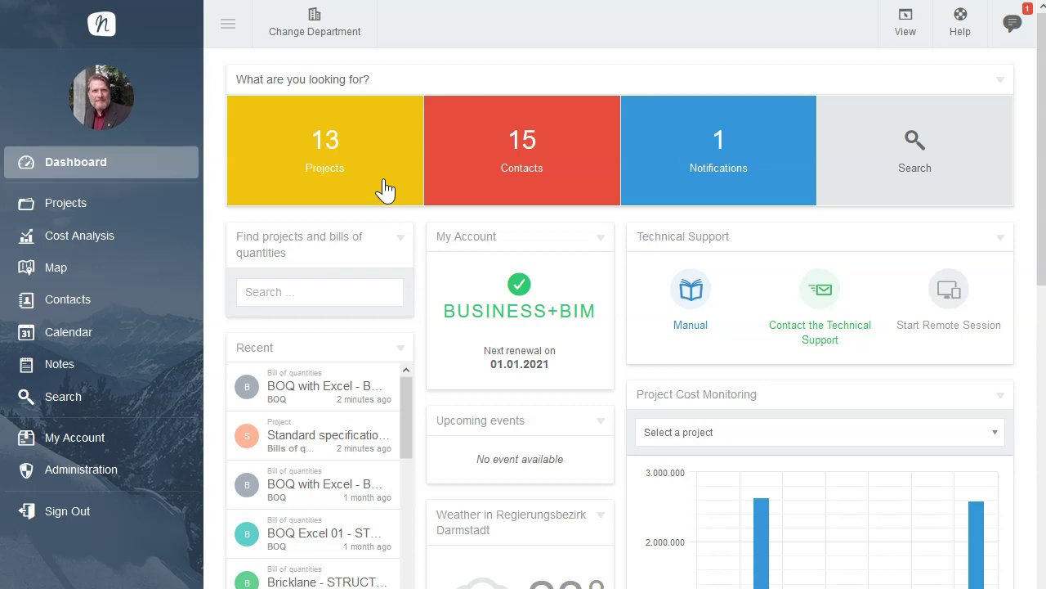
- Open the Standard specifications project from Projects to list its bills of quantities, including BOQ with Excel
left_click(386, 157)
left_click(385, 156)
left_click(309, 180)
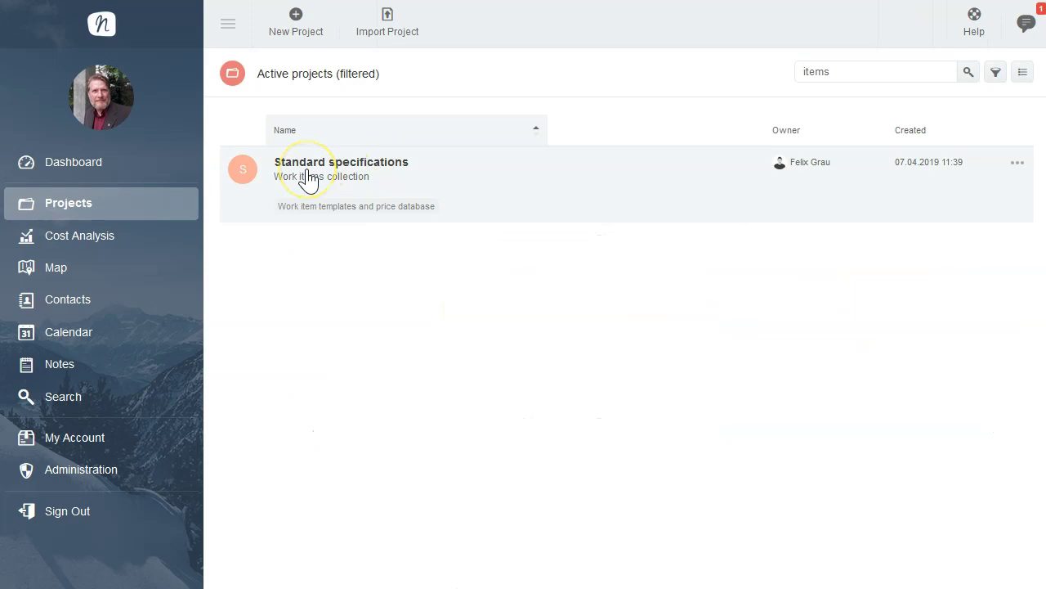
left_click(309, 180)
left_click(325, 178)
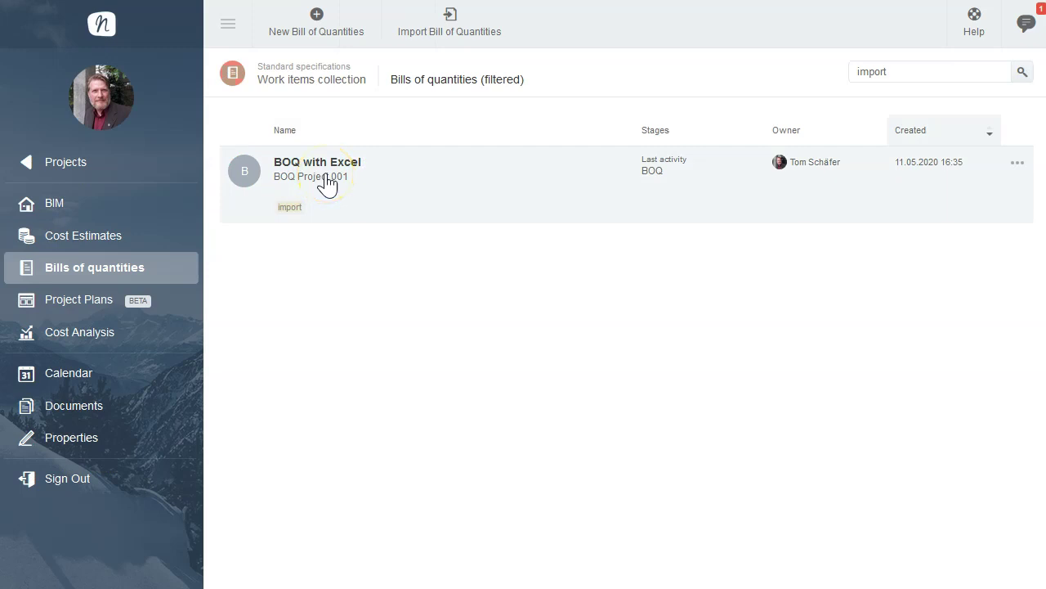
- Open the BOQ with Excel bill of quantities, showing its items totalling 81.334,31 €
left_click(326, 180)
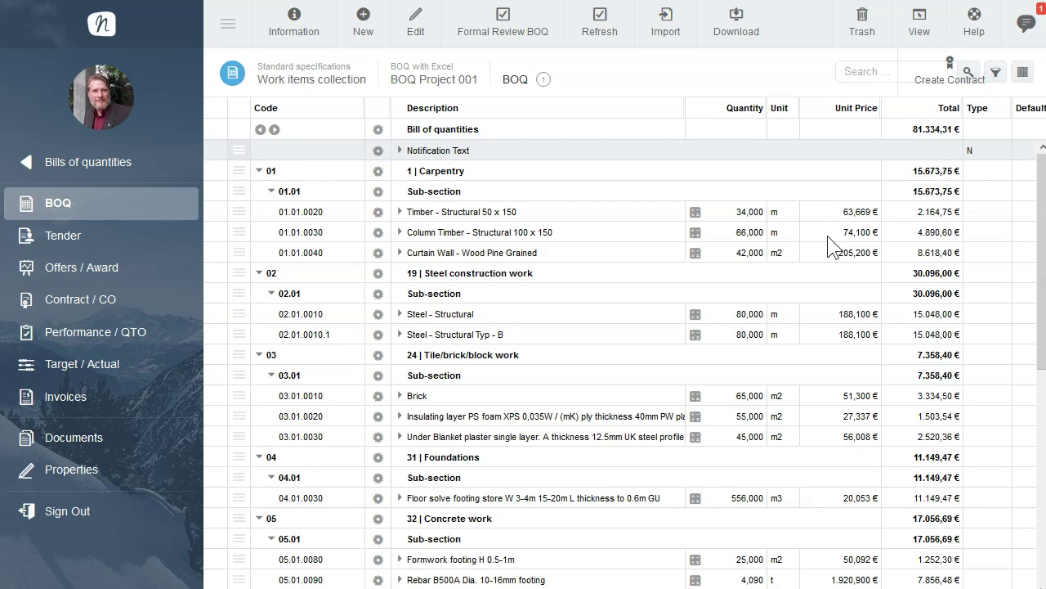
- Export the BOQ to Excel as a 'Bill of quantities tender document'
left_click(725, 35)
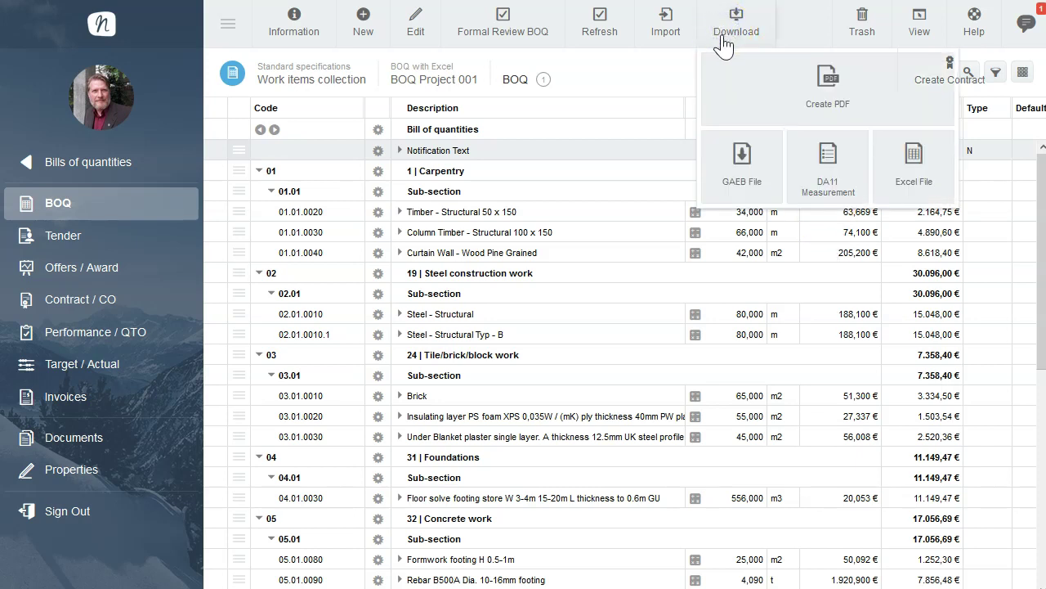
left_click(914, 201)
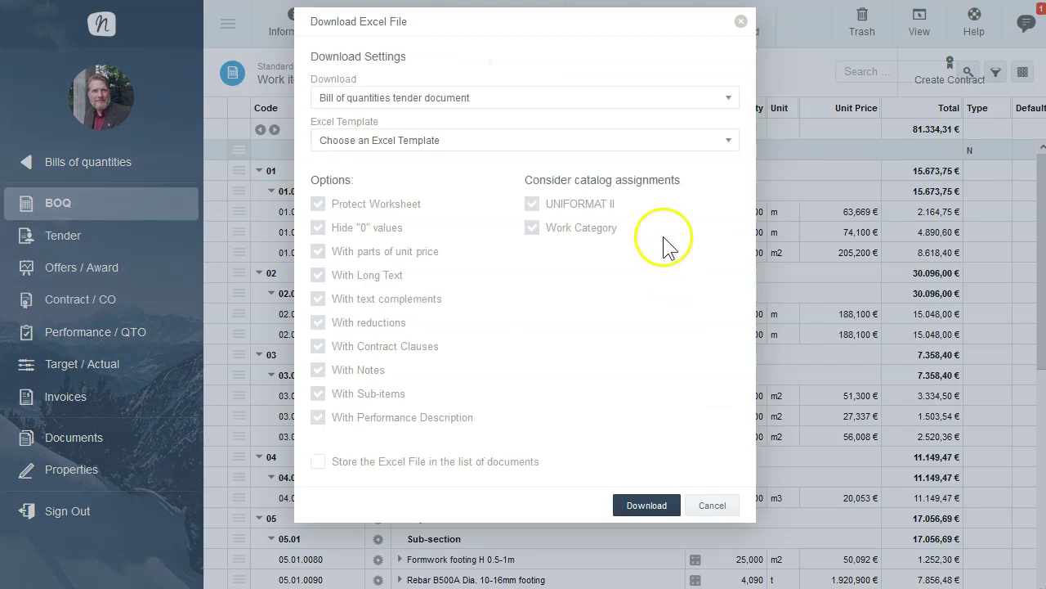
left_click(383, 102)
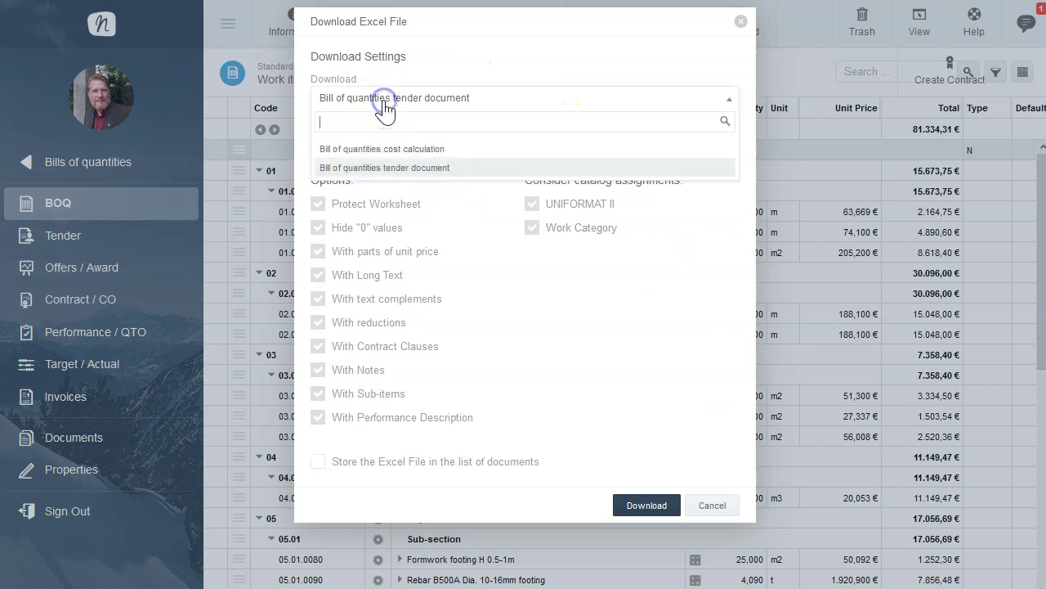
left_click(362, 167)
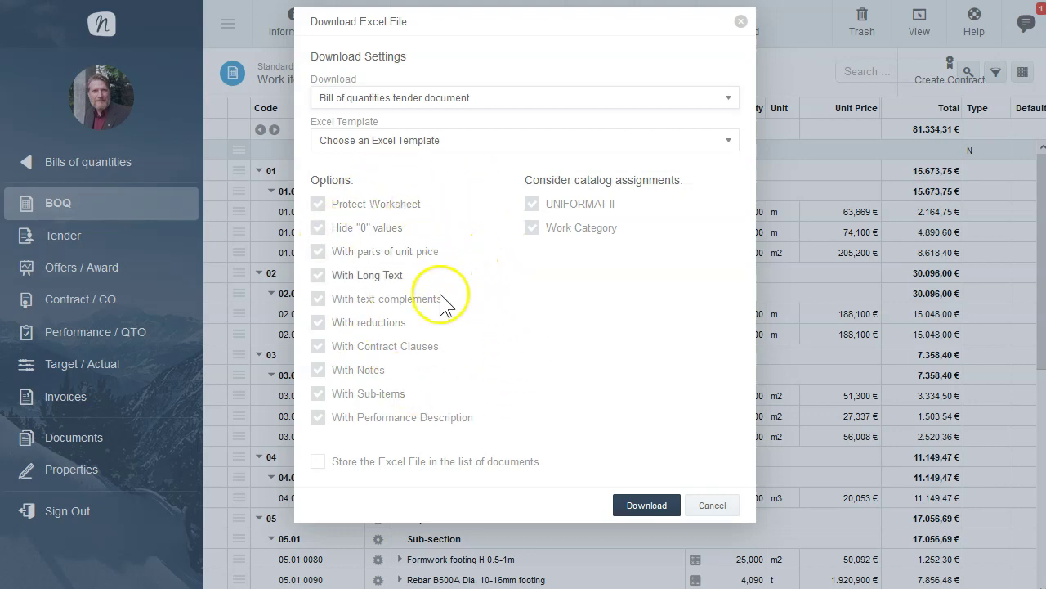
left_click(641, 505)
- Download the created Excel tender file and save it to disk
left_click(619, 156)
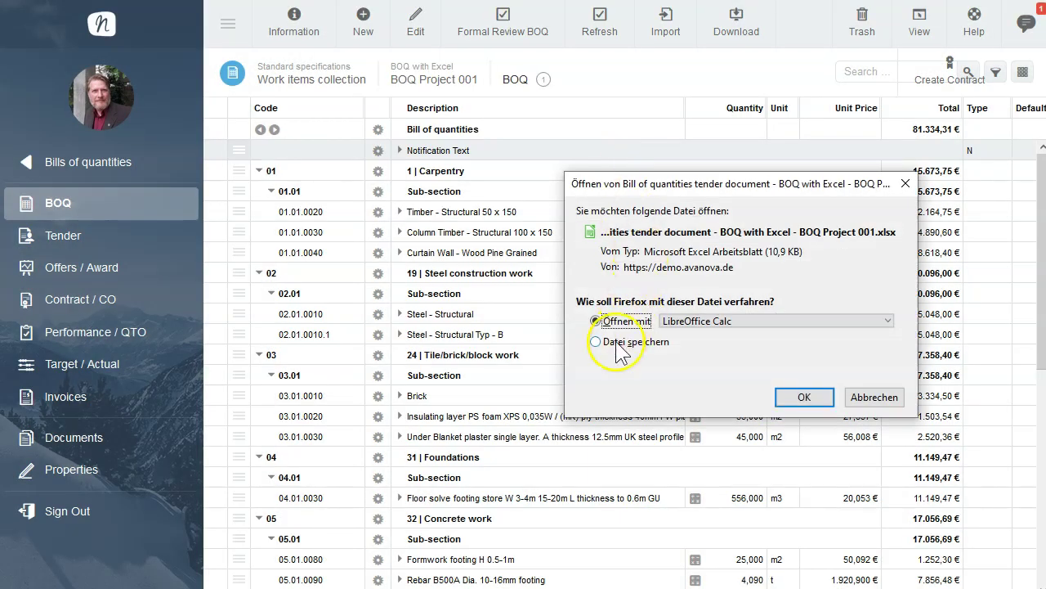
left_click(618, 345)
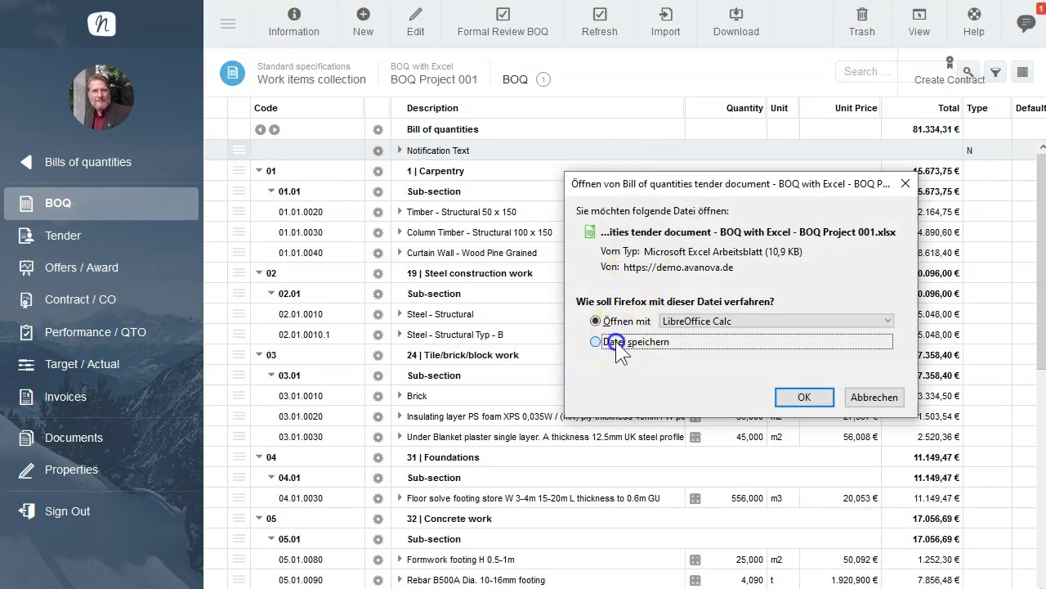
left_click(803, 398)
left_click(790, 397)
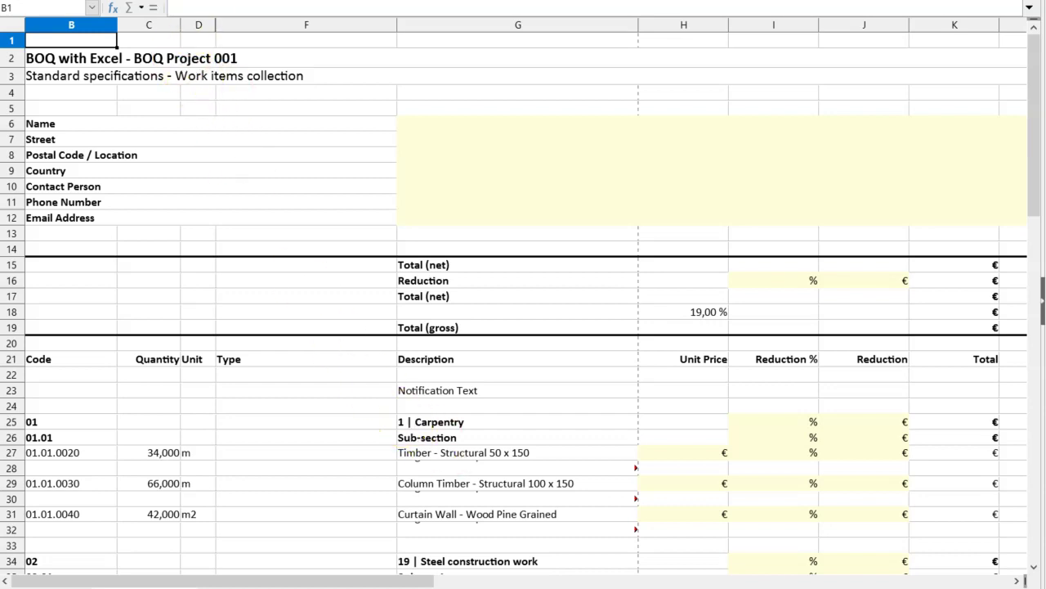
- Enter bidder Good Constructions Ltd and unit prices 45,89, 22,6 and 267,3 for the carpentry items
left_click(517, 123)
type("Good Constructions Ltd")
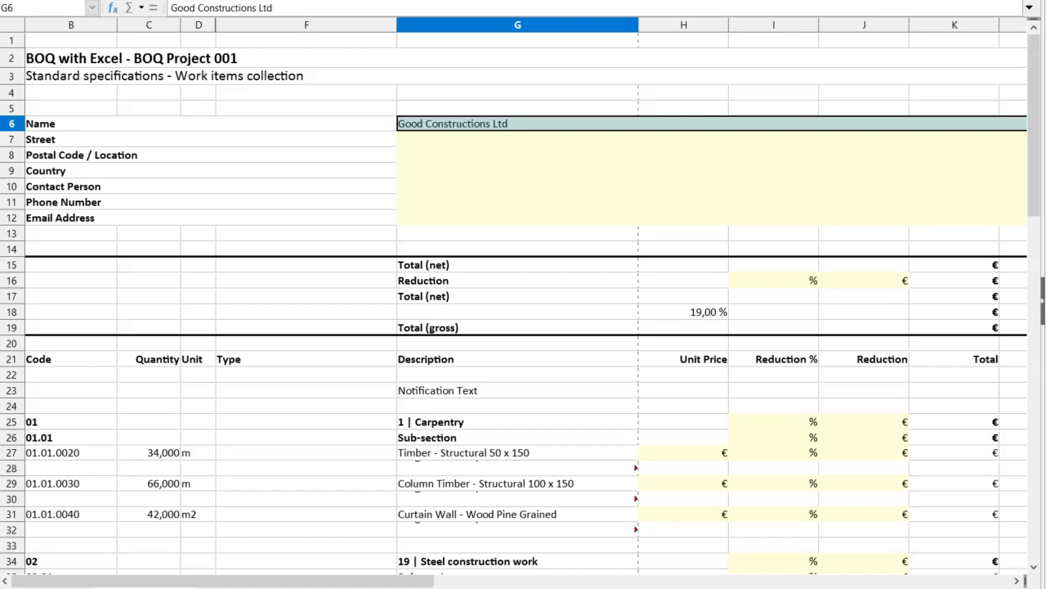
left_click(683, 452)
type("45,89")
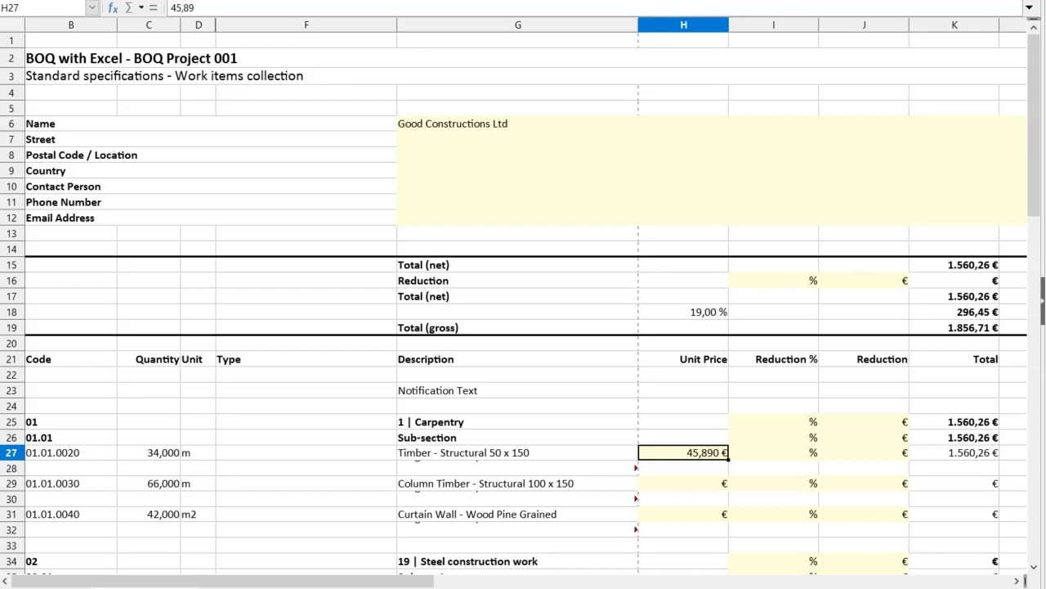
left_click(683, 483)
type("22,6")
left_click(684, 513)
type("267,3")
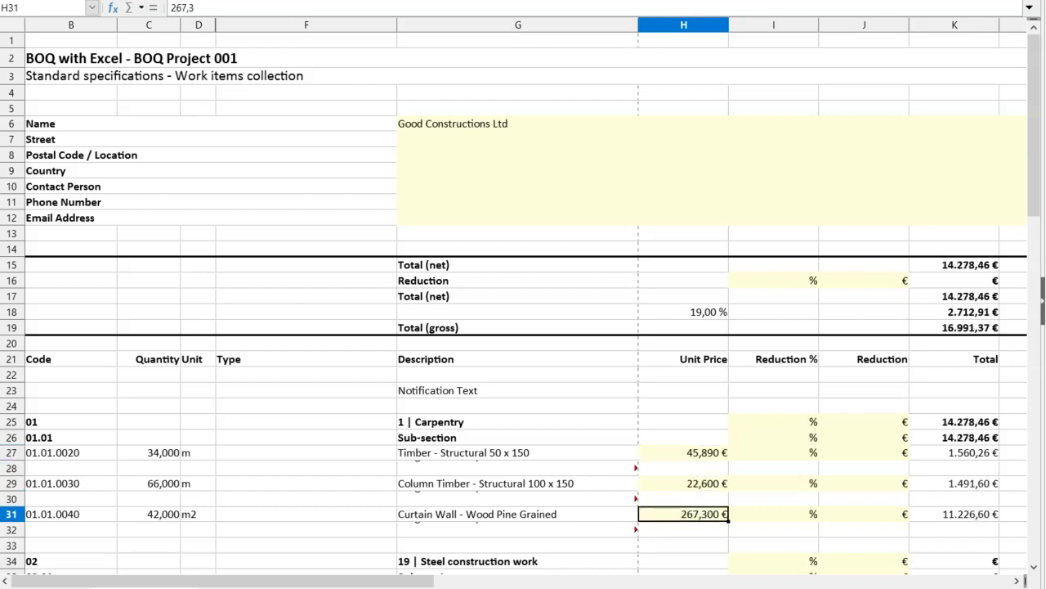
- Enter unit prices 44,8, 240, 33,6, 29,9, 49,8 and 55,3 for steel, brick, insulation, plaster and footing
left_click(683, 289)
type("44,8")
left_click(684, 320)
type("240")
left_click(684, 398)
type("33,6")
left_click(683, 427)
type("29,9")
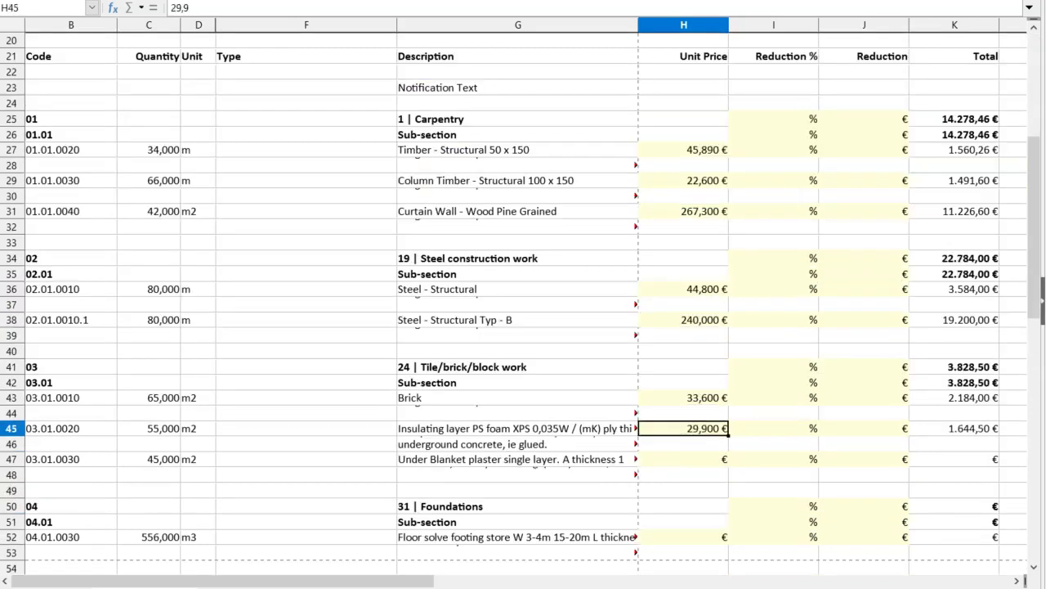
left_click(683, 459)
type("49,8")
left_click(683, 537)
type("55,3")
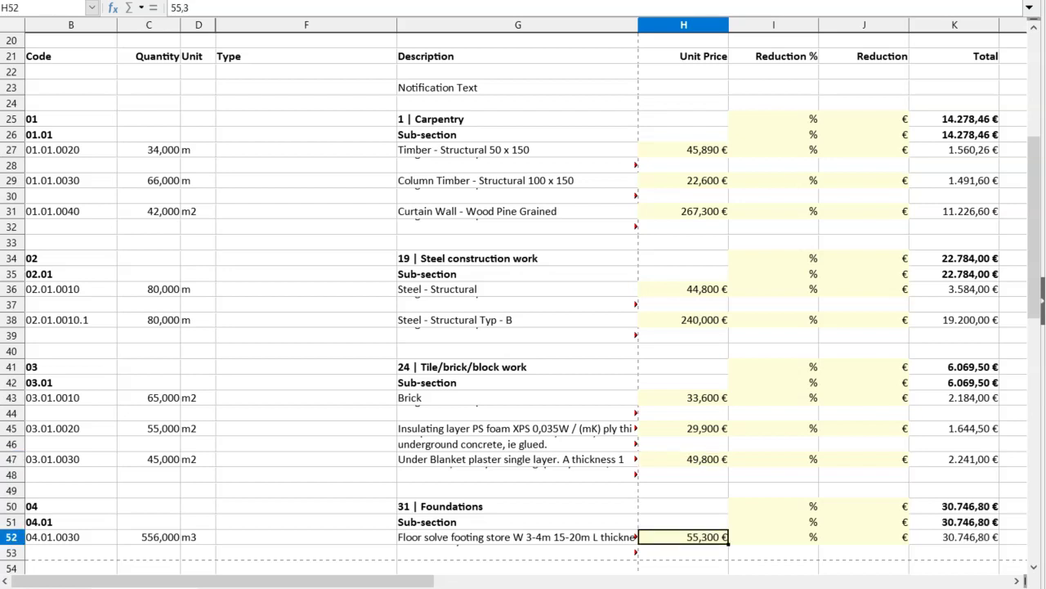
- Enter concrete-work unit prices 44,1, 19, 49 and 89,2 for formwork, rebar, situ concrete and reinforcing bars
scroll(523, 294, "down", 7)
left_click(683, 288)
key("ctrl+v")
left_click(684, 319)
type("19")
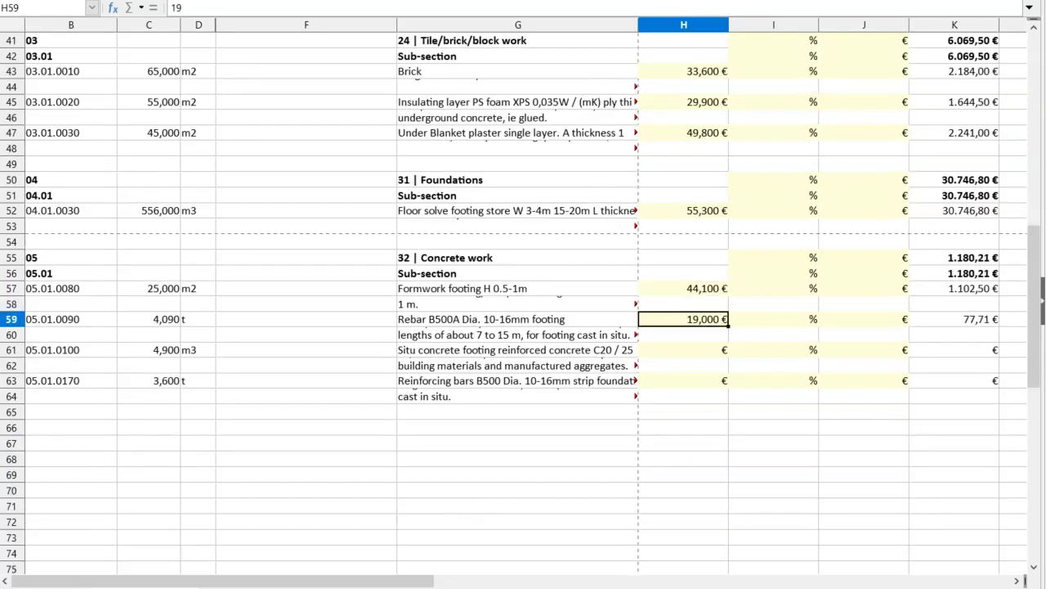
left_click(684, 350)
type("49")
left_click(684, 380)
type("89,2")
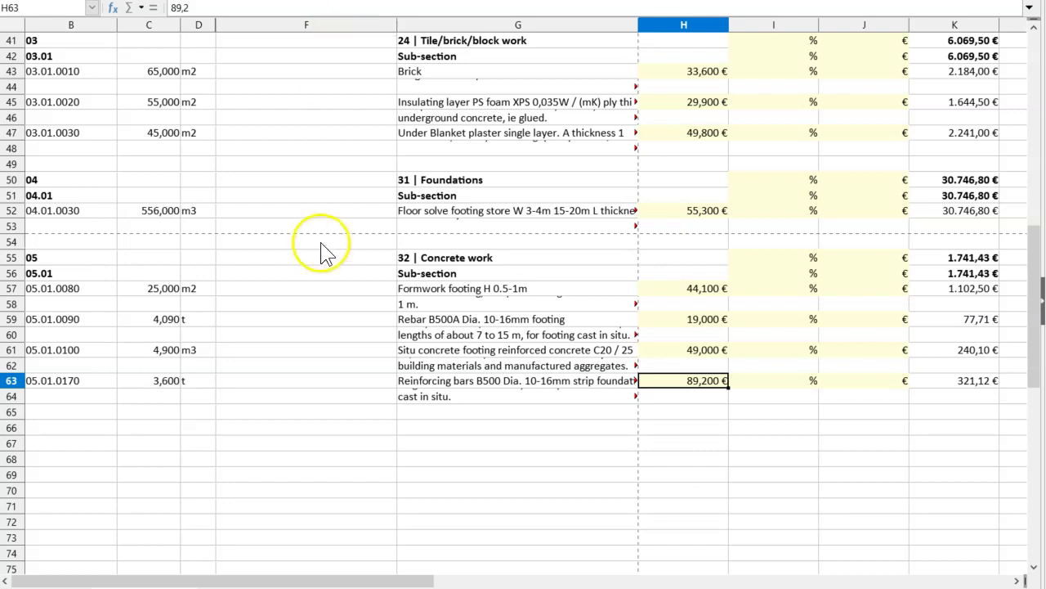
- Save the priced tender spreadsheet
scroll(315, 246, "up", 9)
scroll(315, 246, "up", 3)
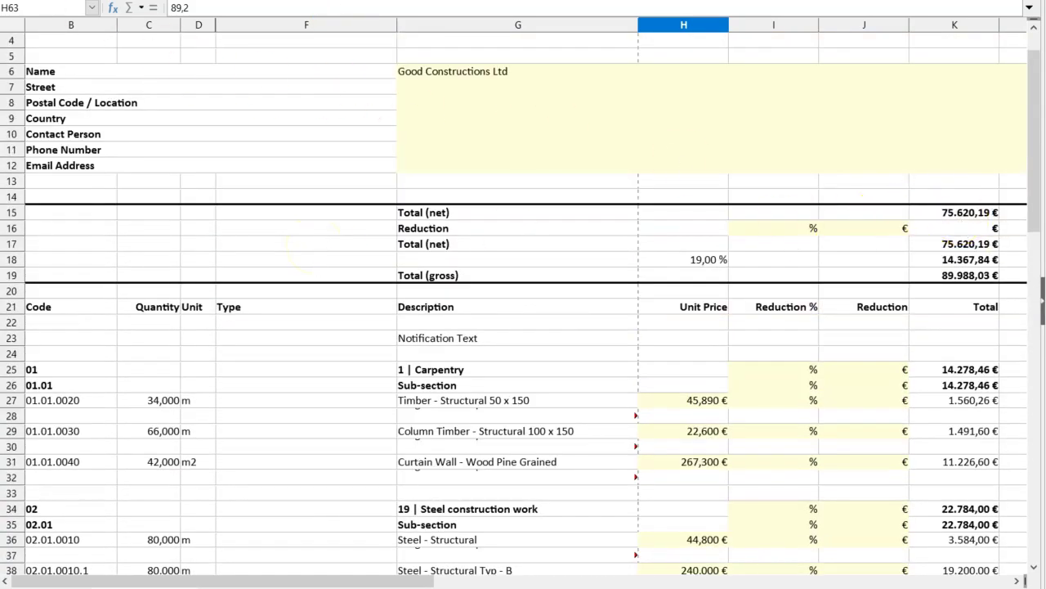
key("alt+d")
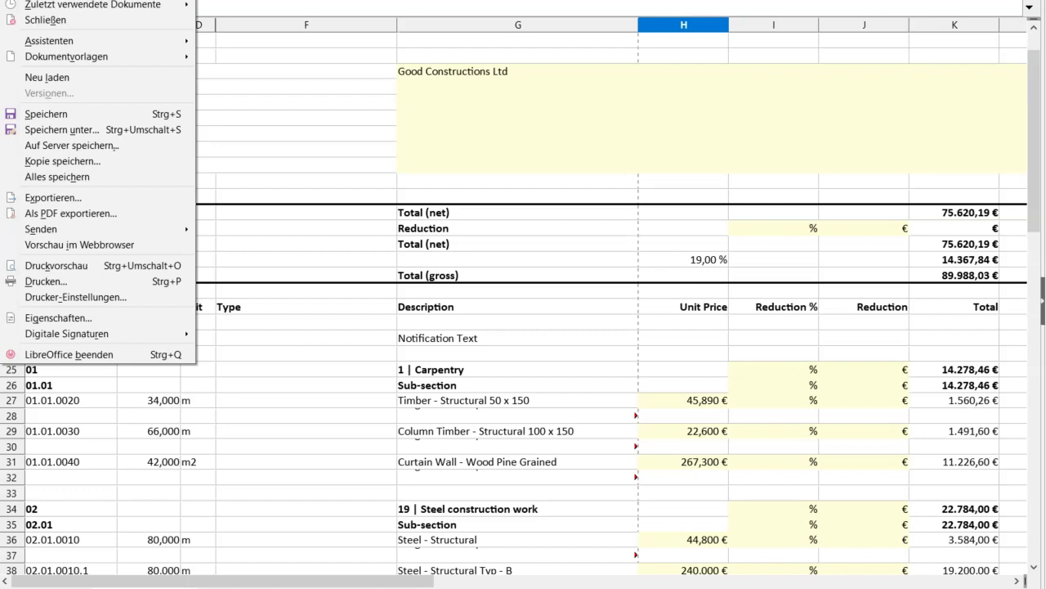
left_click(78, 113)
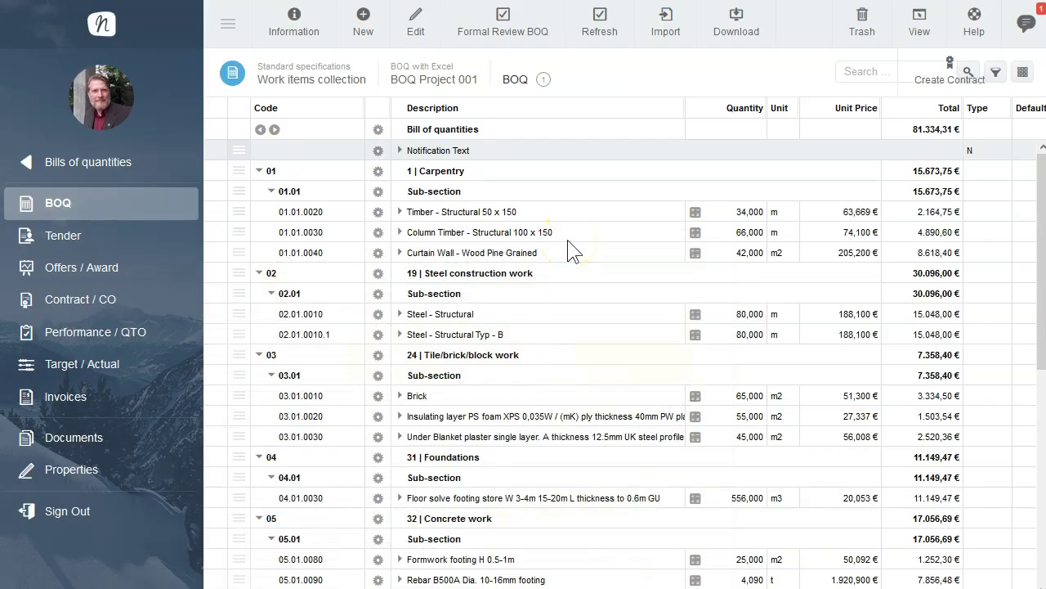
- Open the Offers / Award comparison for BOQ Project 001 and browse its items
left_click(99, 270)
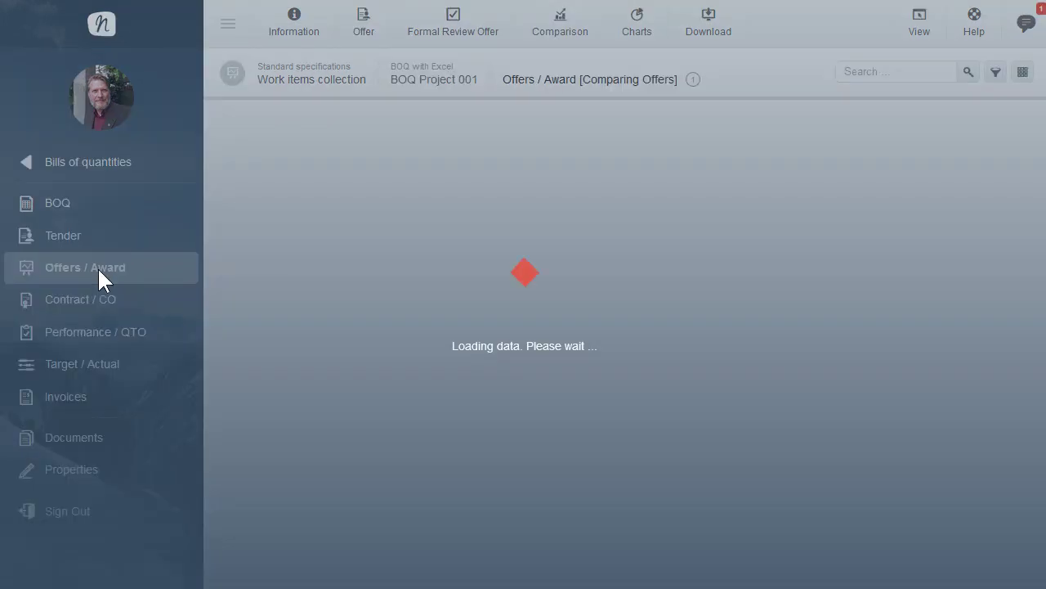
scroll(400, 288, "down", 1)
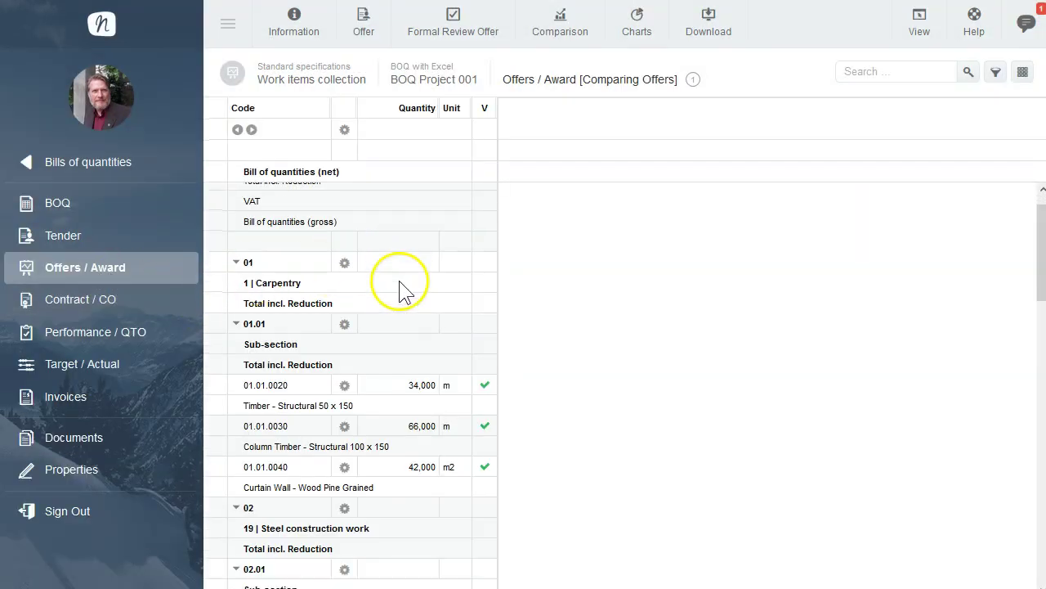
scroll(362, 362, "down", 3)
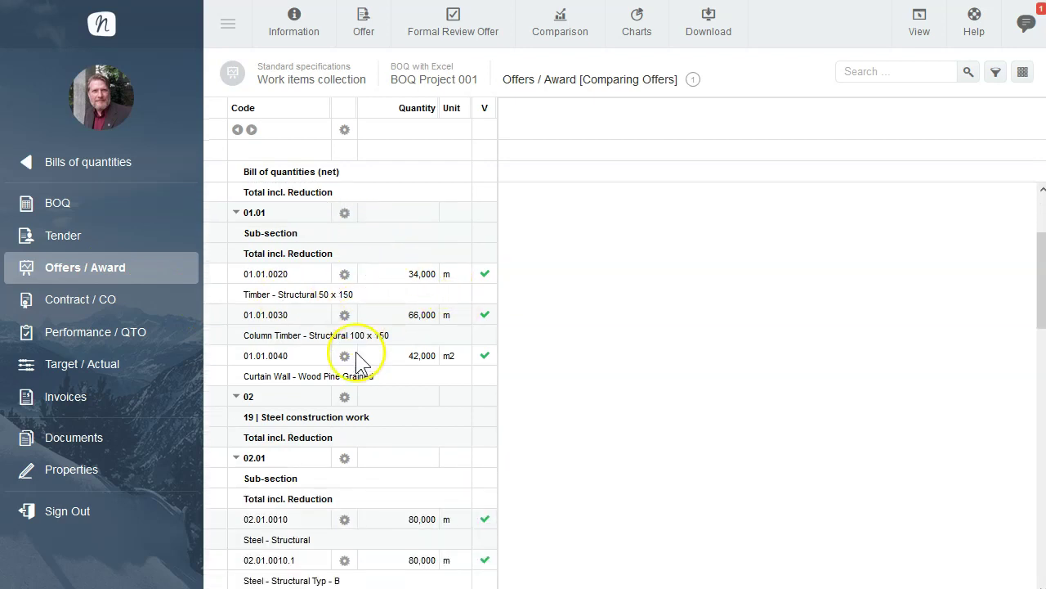
scroll(355, 353, "down", 5)
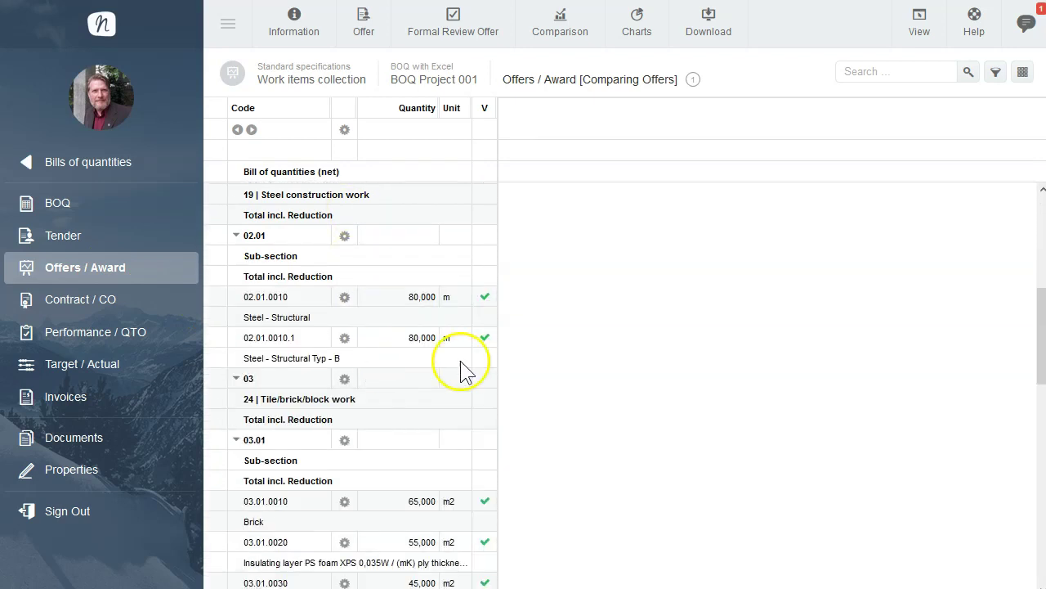
- Import the priced .xlsx as the Good Constructions Ltd offer, totalling 75.620,19 € net
left_click(362, 40)
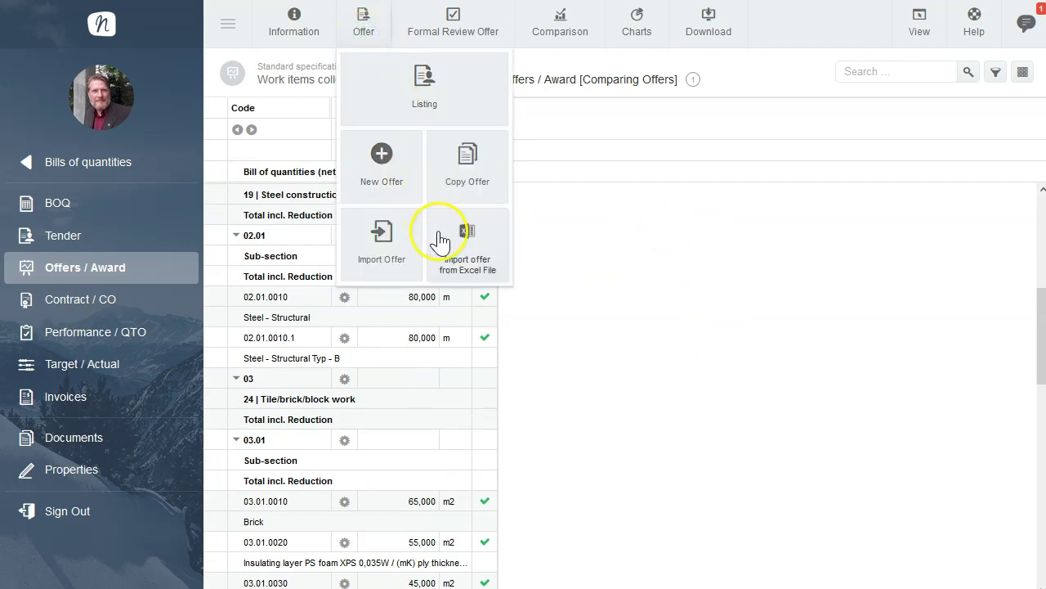
left_click(466, 277)
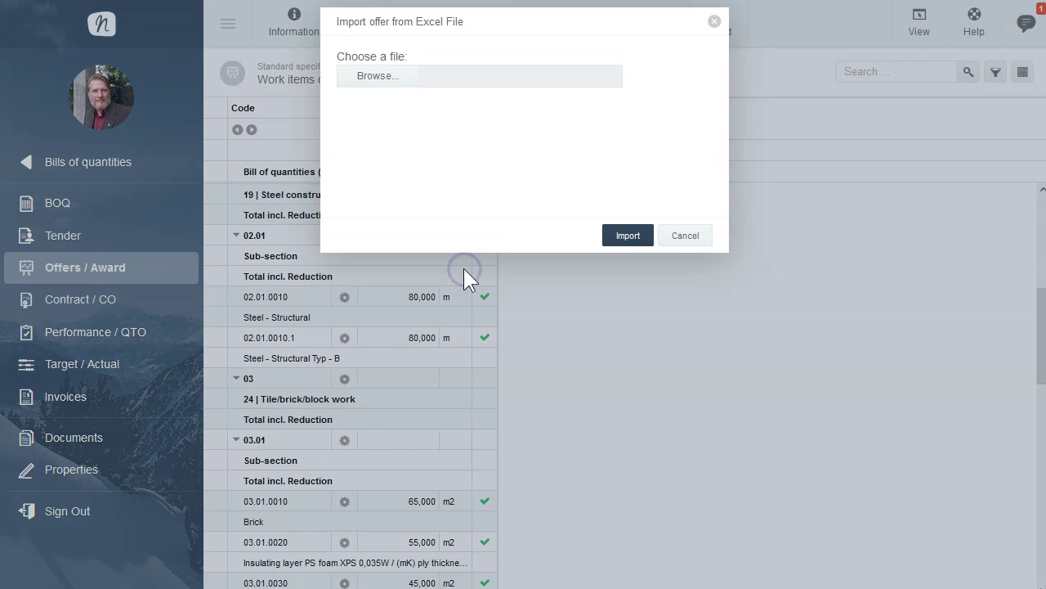
left_click(377, 76)
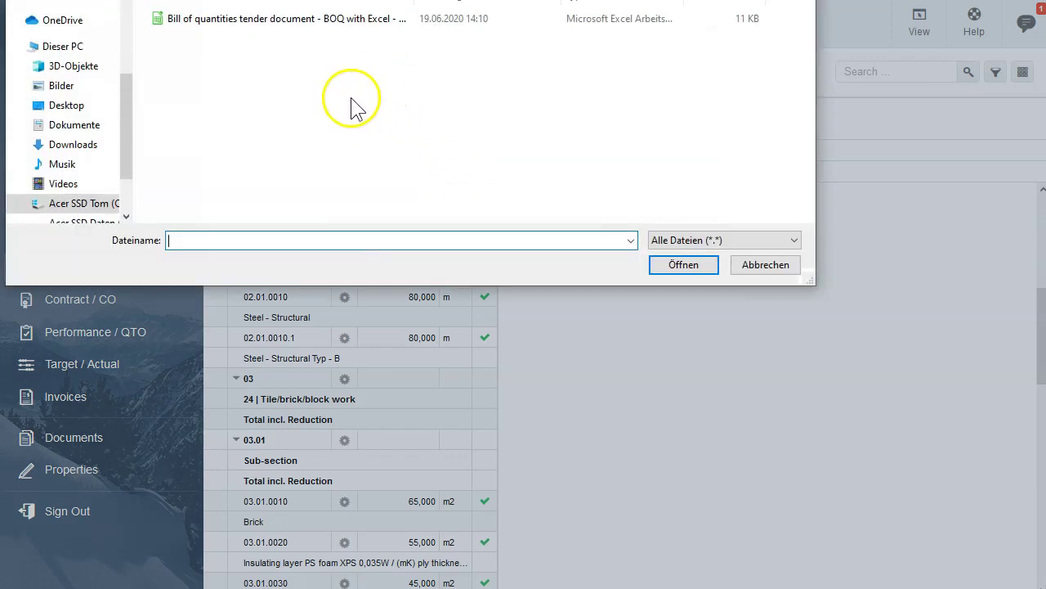
left_click(244, 25)
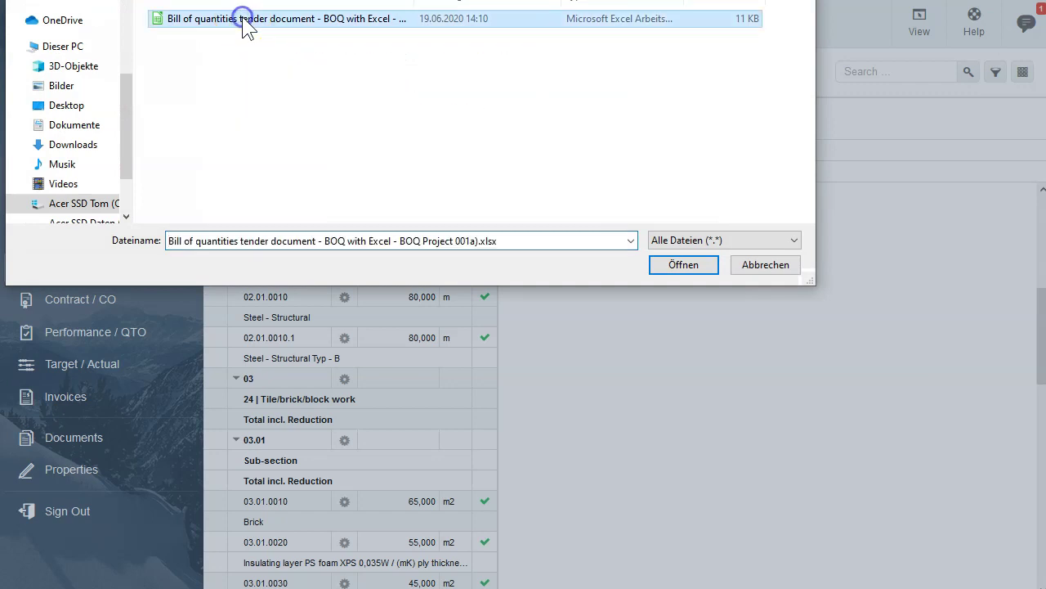
left_click(688, 266)
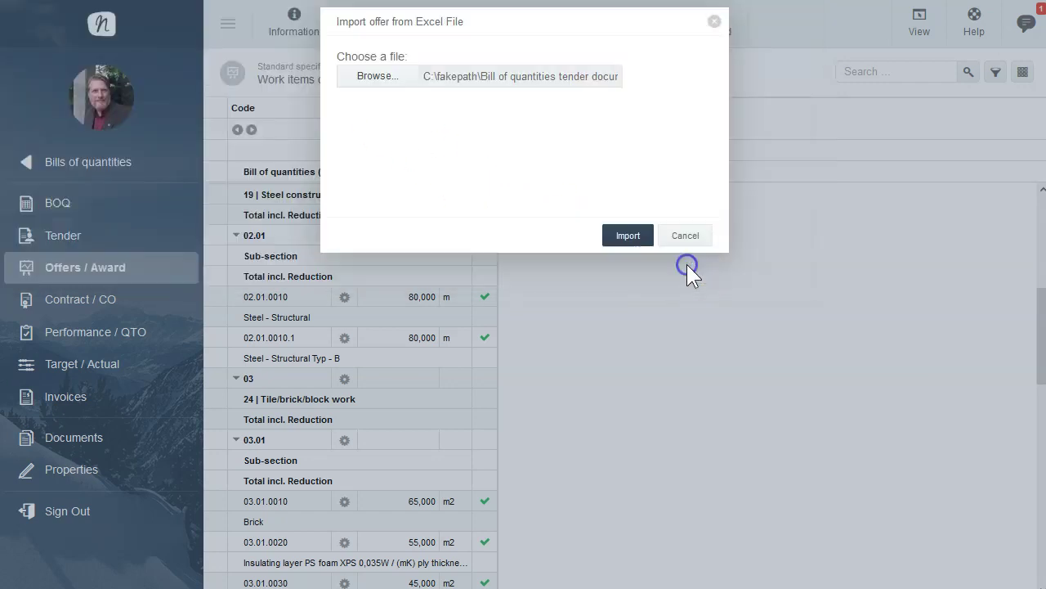
left_click(623, 235)
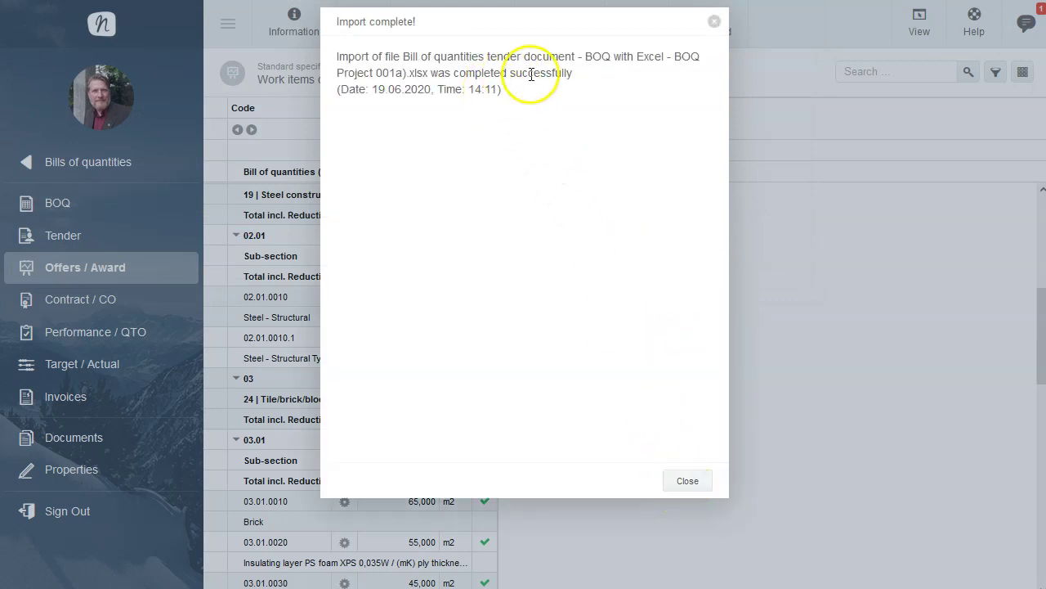
left_click(688, 482)
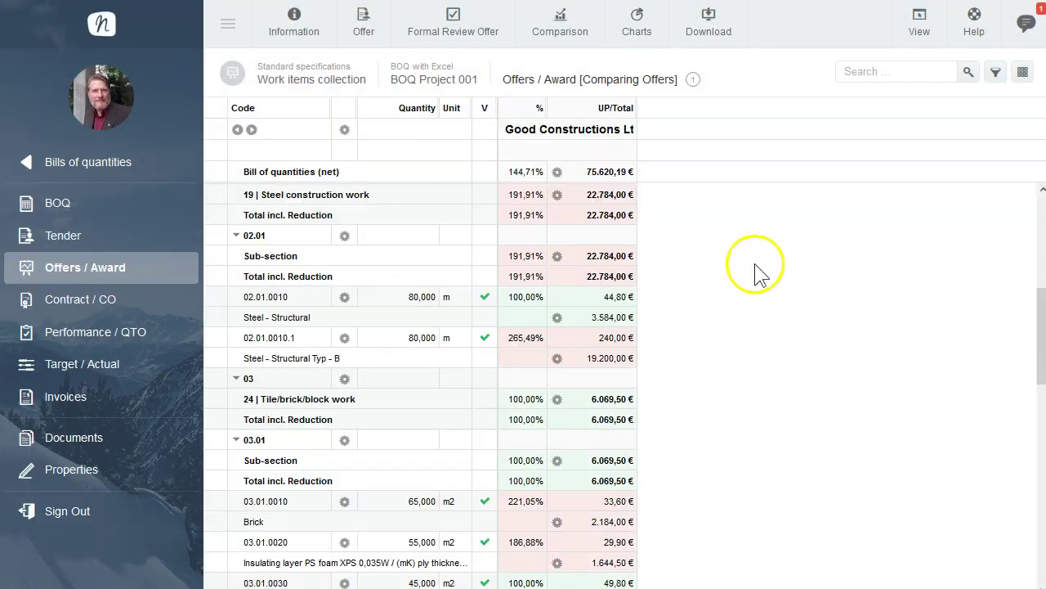
- Widen the Good Constructions Ltd UP/Total column so its name and prices are readable
left_click_drag(637, 107, 752, 111)
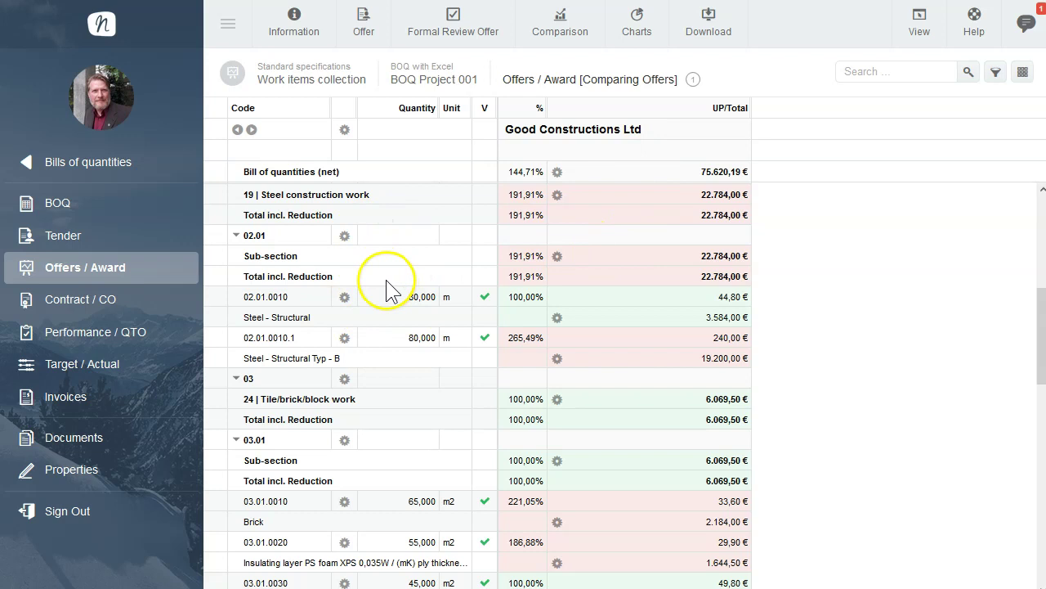
scroll(820, 305, "down", 3)
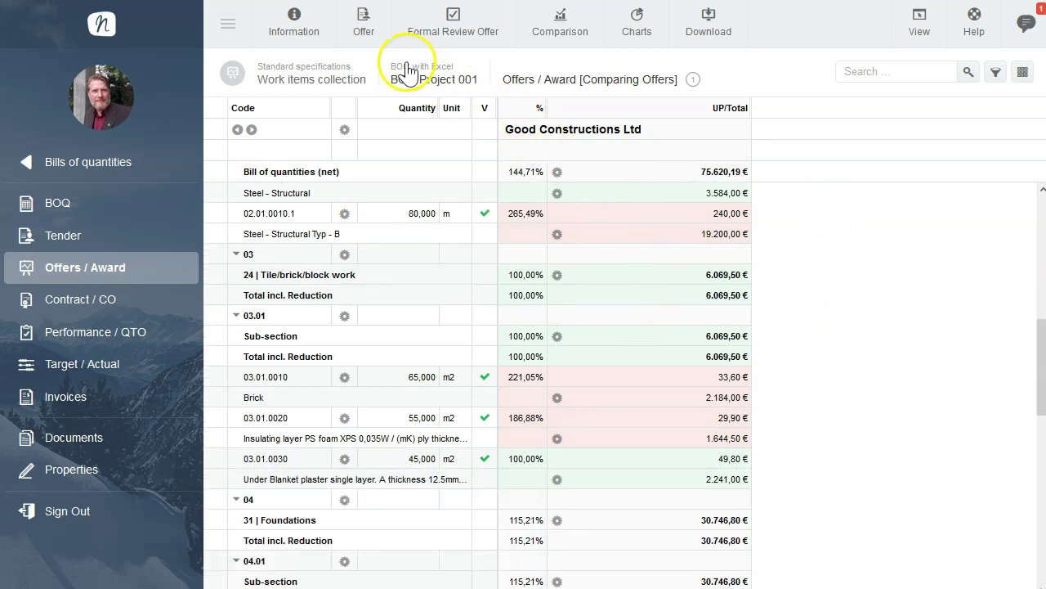
- Add Hochtief, Bechtel and Cost Calculation to the comparison, moving Good Constructions Ltd up the order
left_click(361, 39)
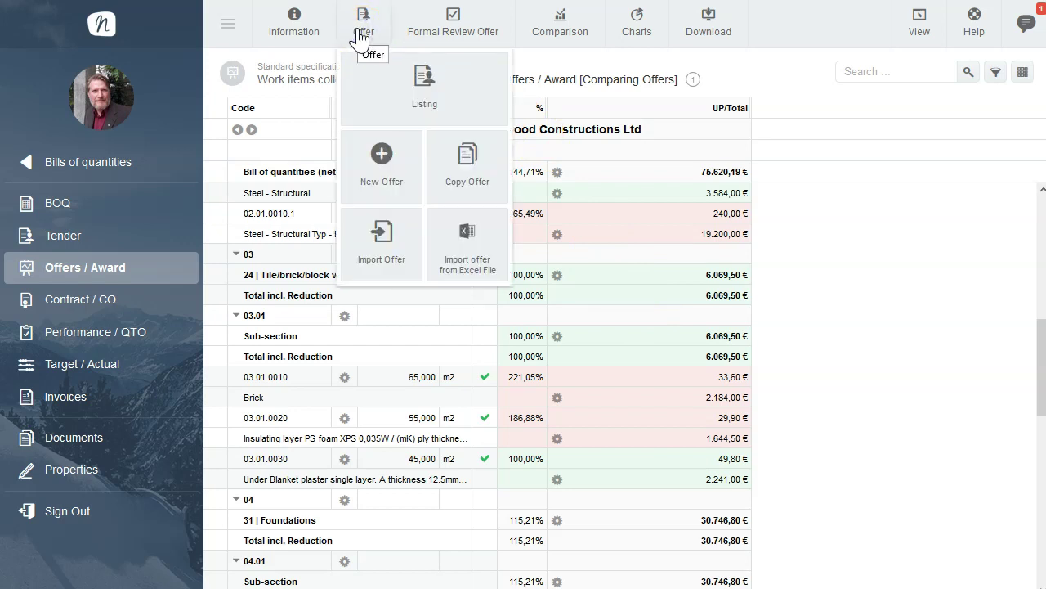
left_click(376, 102)
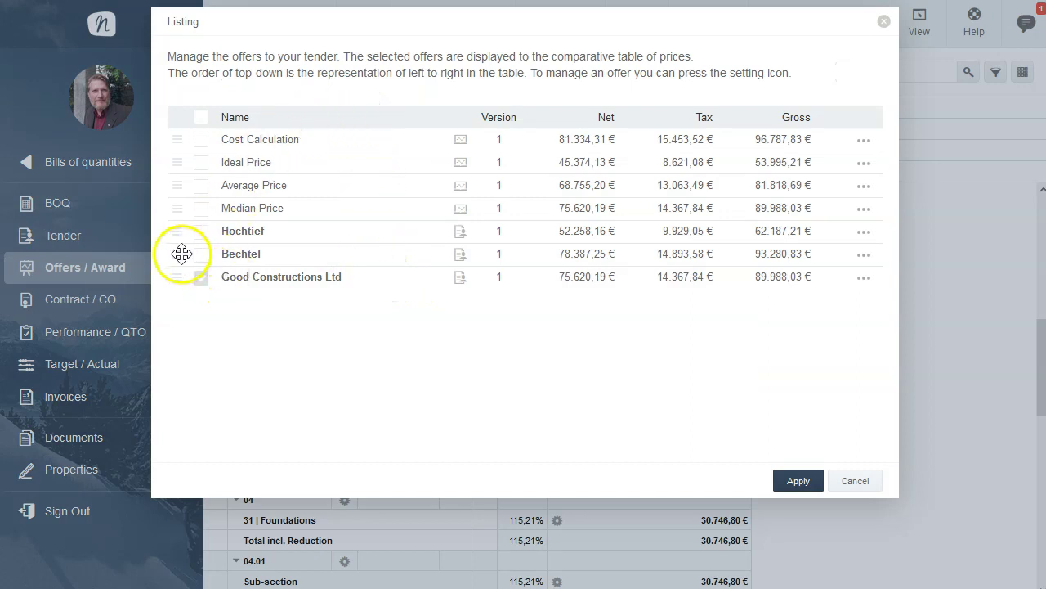
left_click(203, 233)
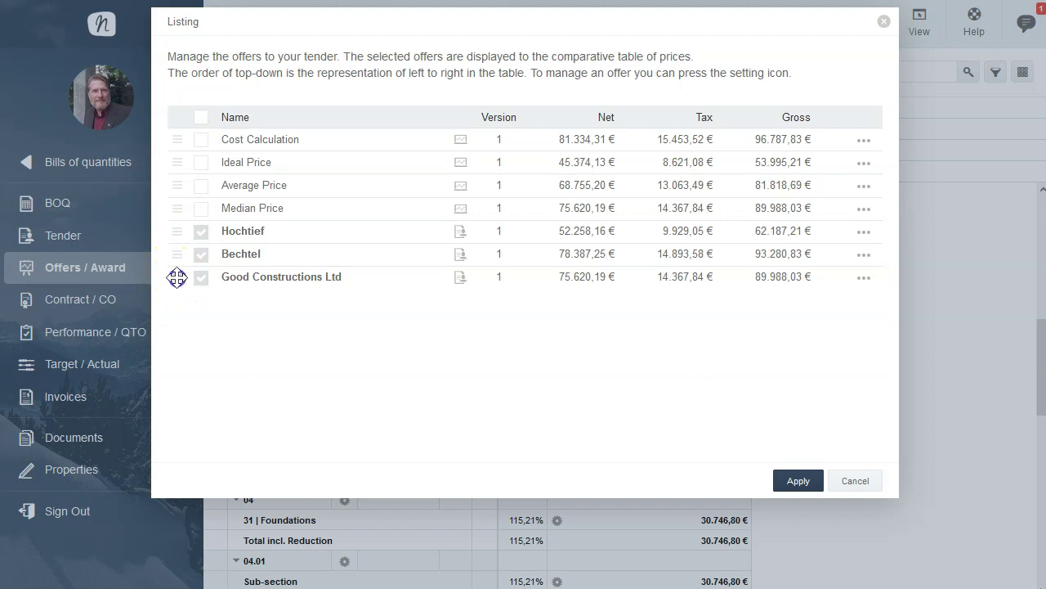
left_click_drag(181, 275, 177, 210)
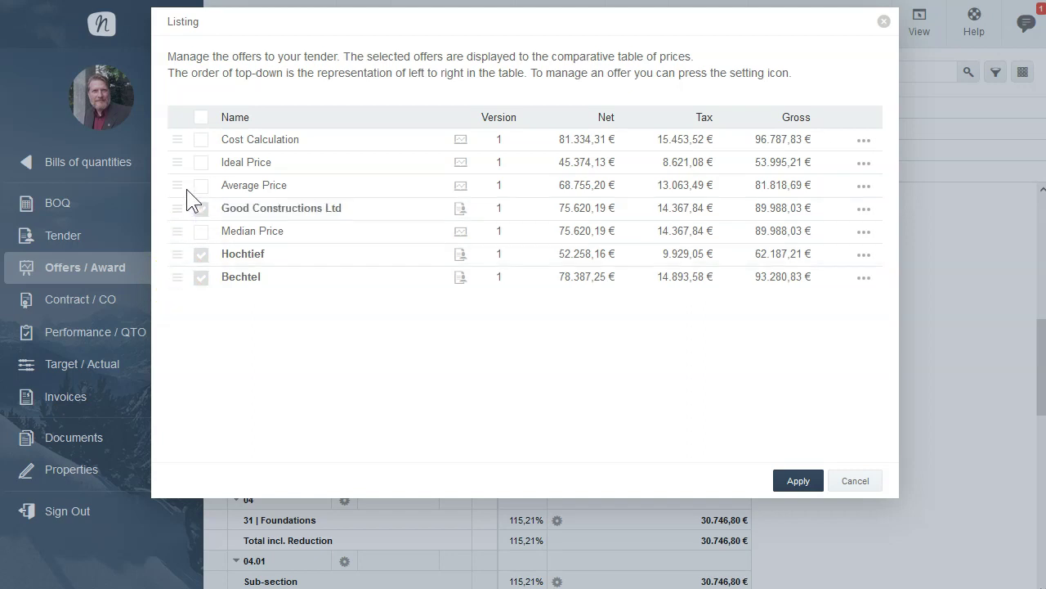
left_click(201, 148)
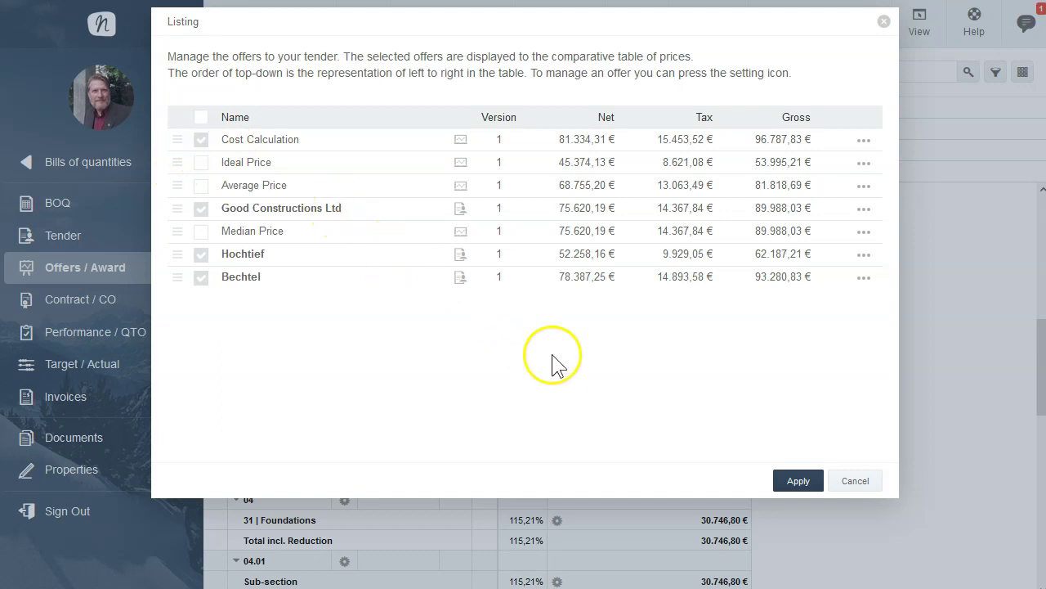
left_click(785, 482)
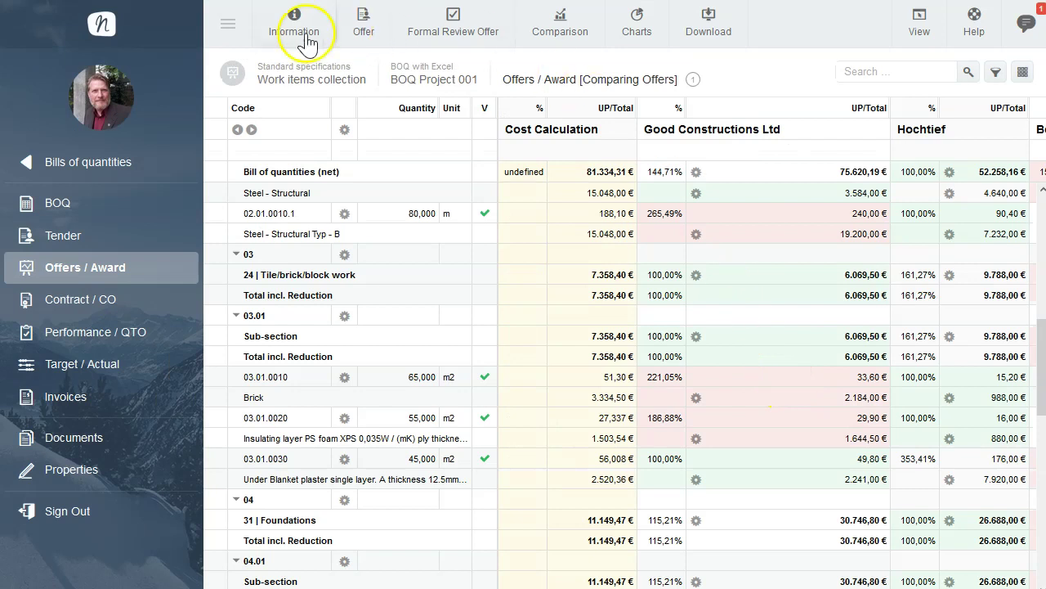
- Collapse the navigation panel and narrow the Good Constructions Ltd column to reveal Bechtel's offer
left_click(227, 26)
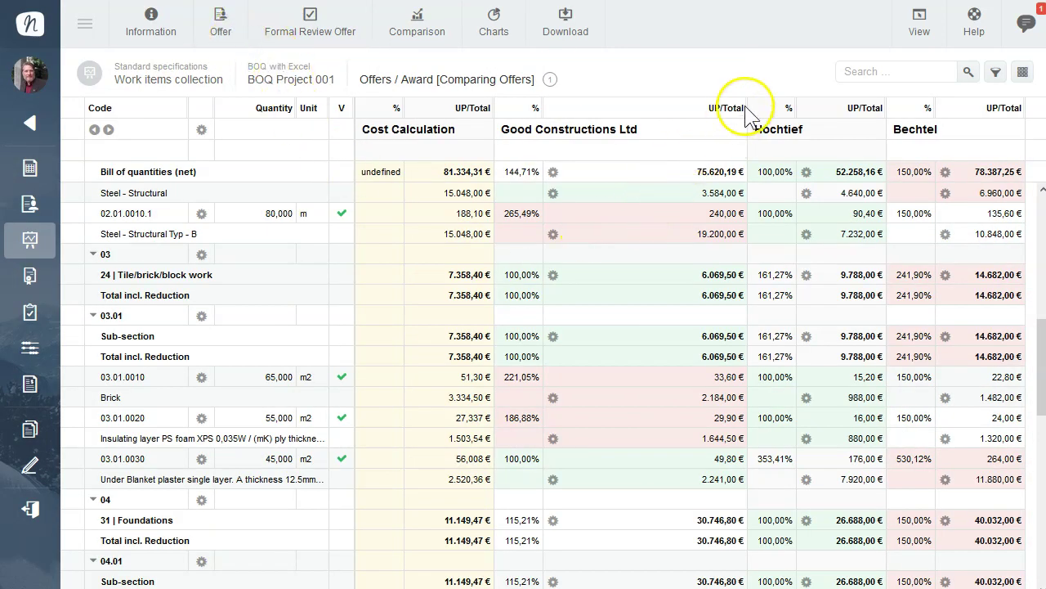
left_click_drag(746, 108, 668, 90)
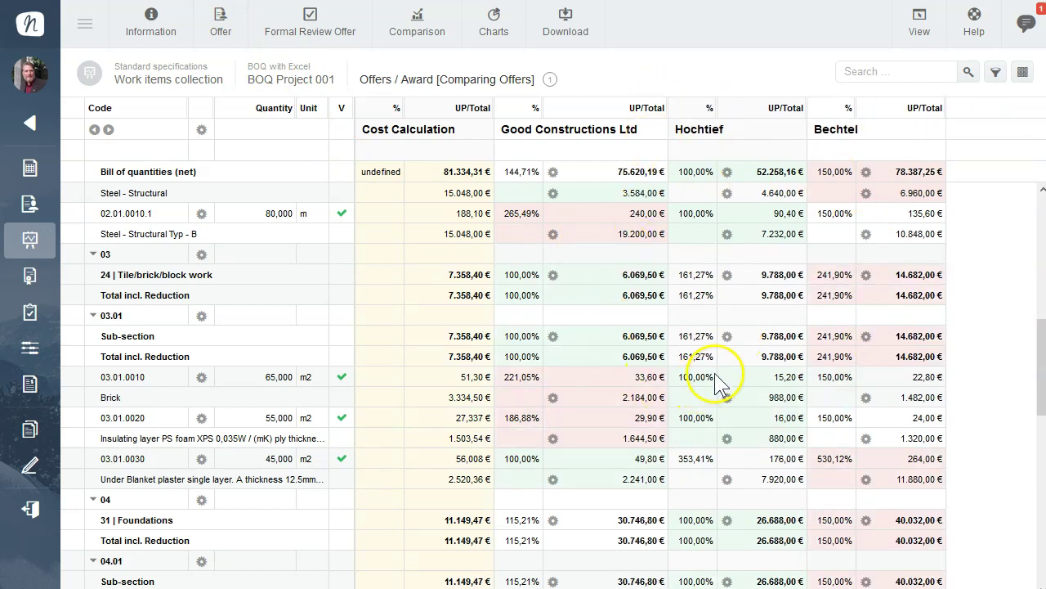
scroll(538, 279, "down", 1)
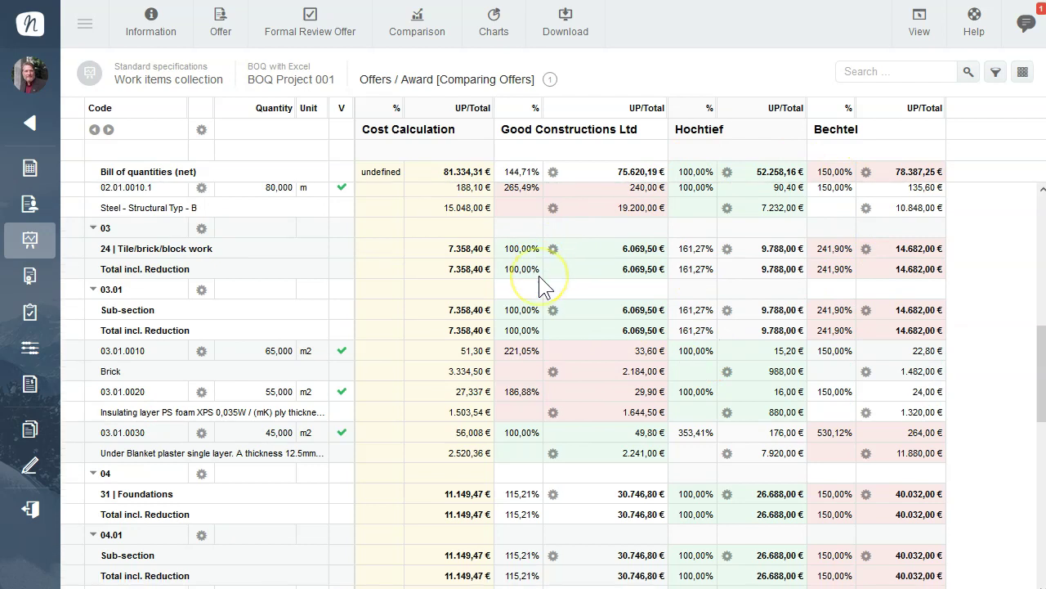